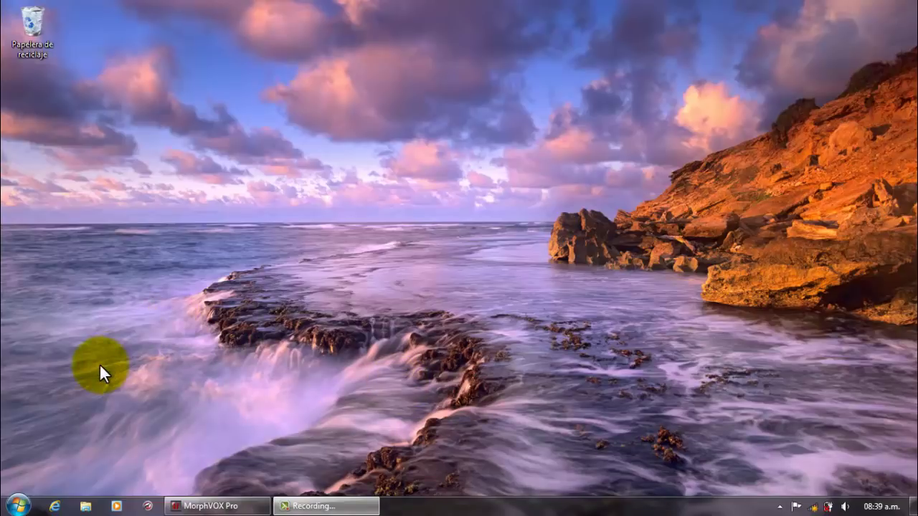
- Open the Equipo view in Windows Explorer to check which drives are listed
left_click(85, 505)
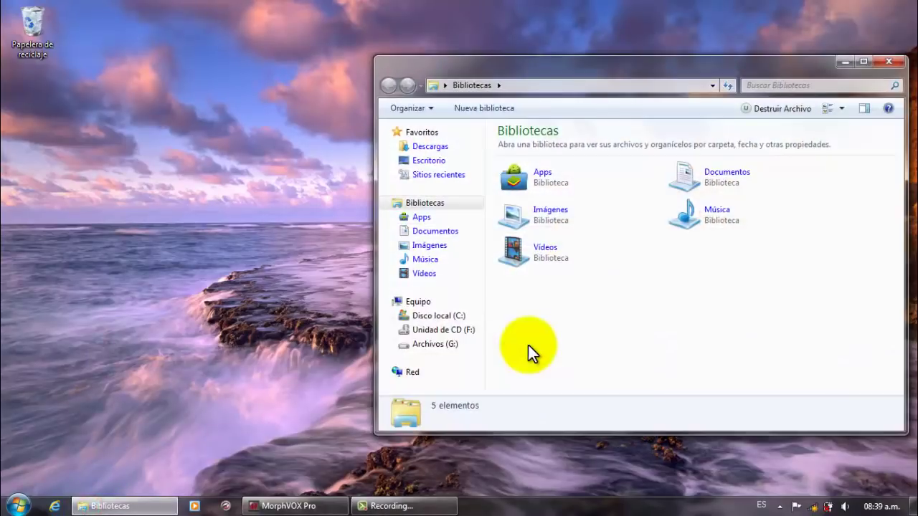
left_click(442, 295)
left_click(599, 322)
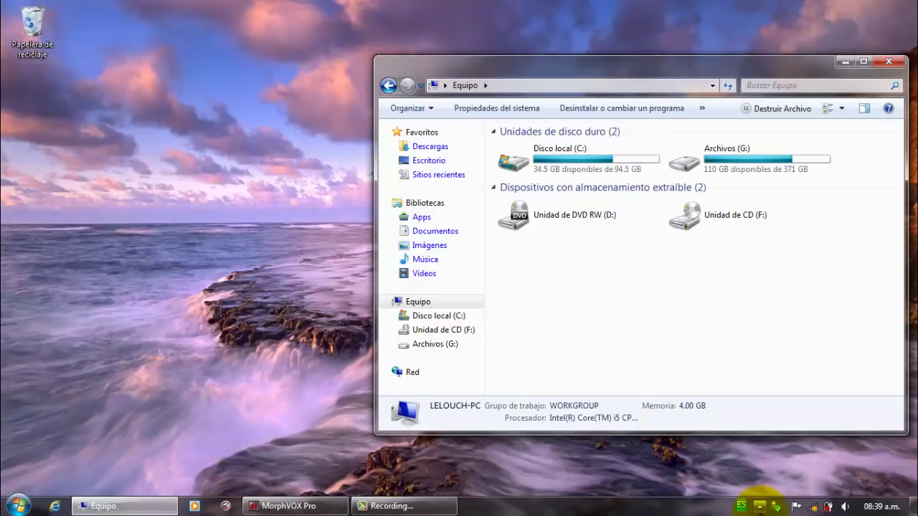
- Check the hidden notification icons and the safe-removal options for the connected USB device
left_click(760, 507)
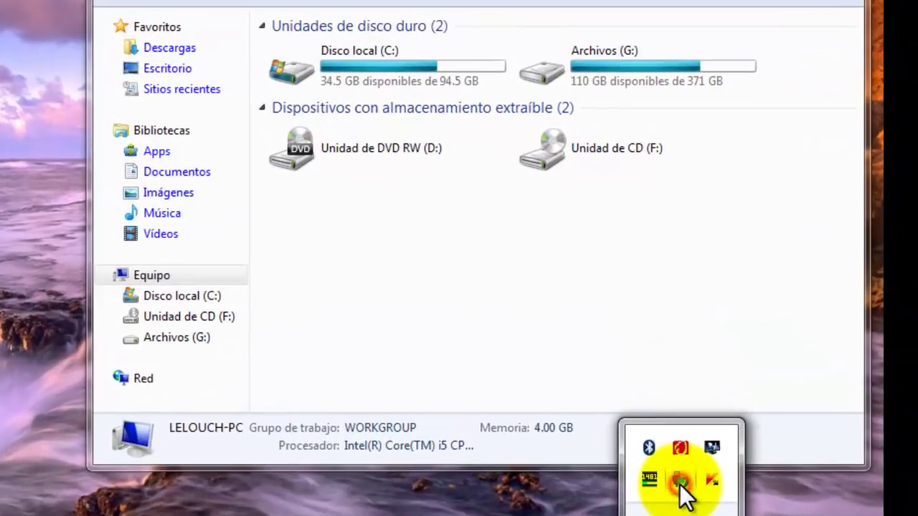
right_click(777, 443)
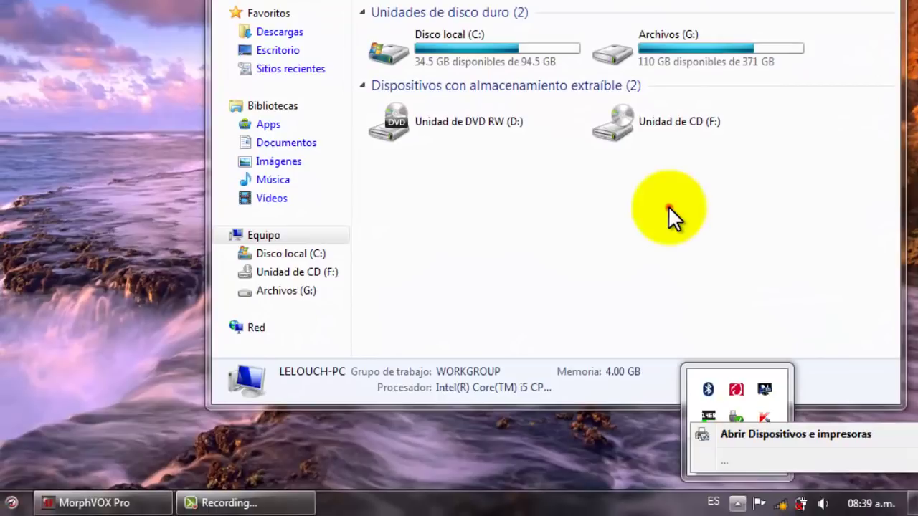
left_click(668, 205)
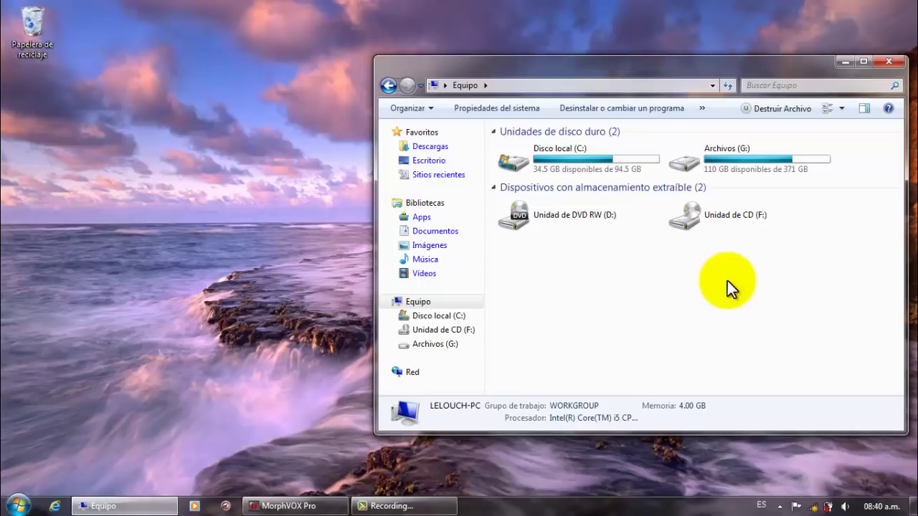
left_click(779, 506)
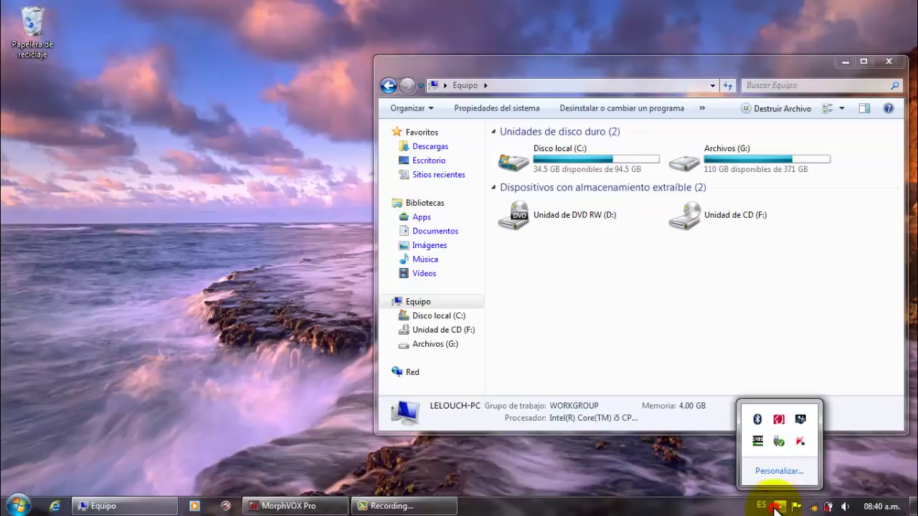
left_click(780, 448)
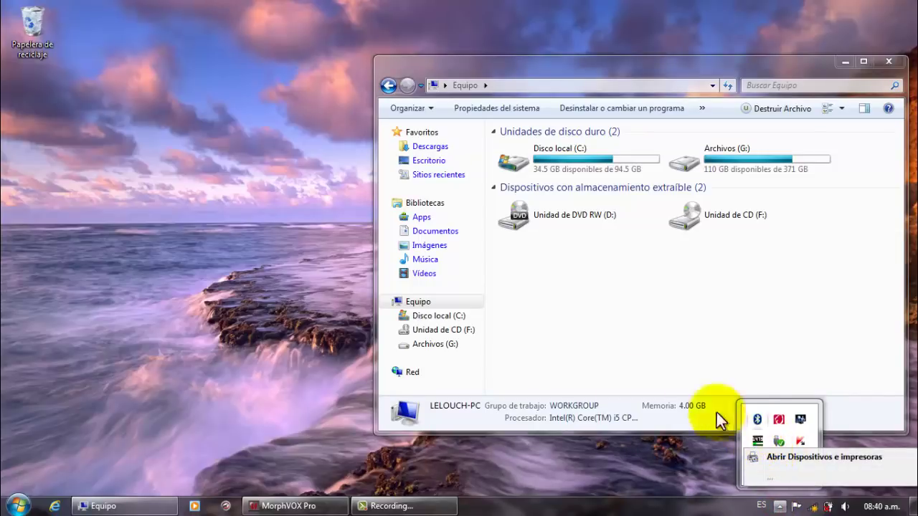
left_click(180, 426)
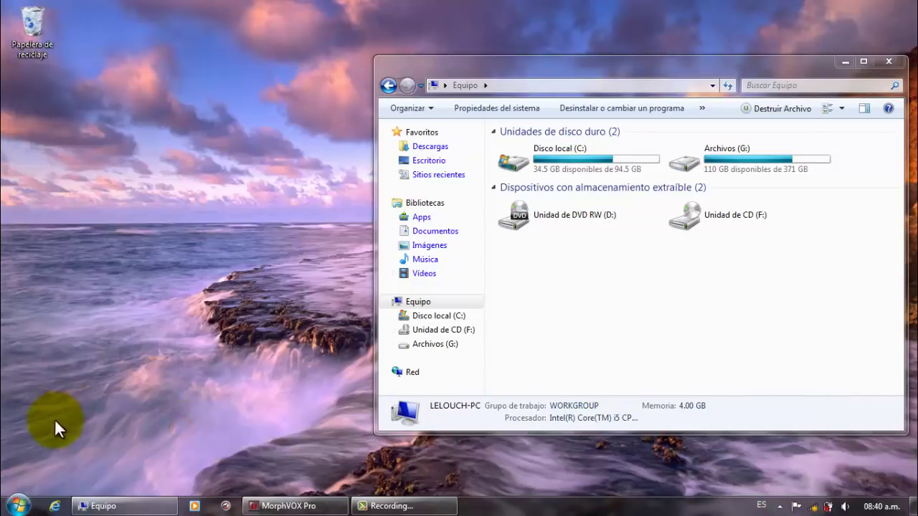
- Search Windows for "administracion de disco" and open "Crear y formatear particiones del disco duro"
left_click(15, 504)
left_click(16, 504)
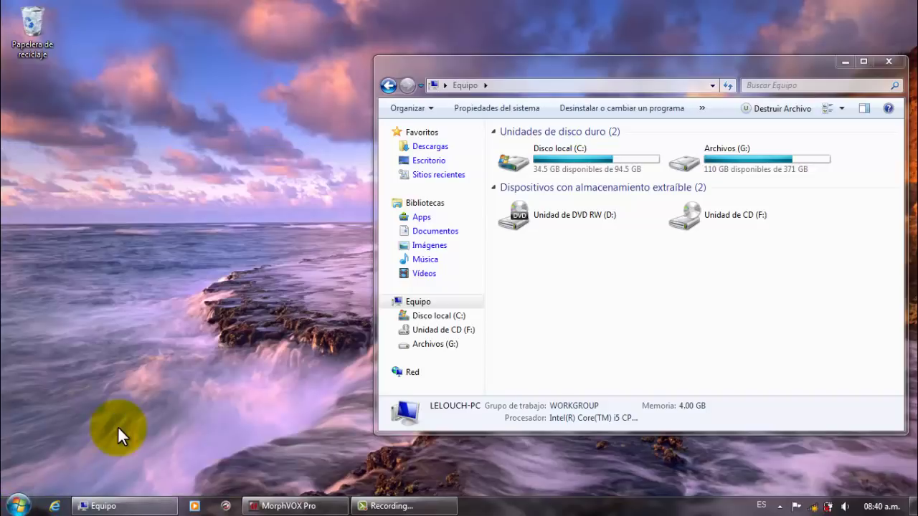
left_click(17, 504)
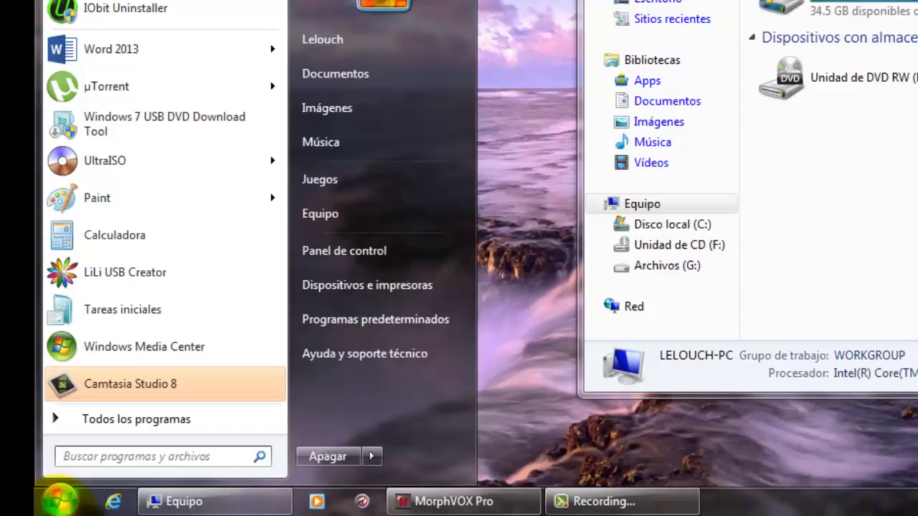
type("admitra")
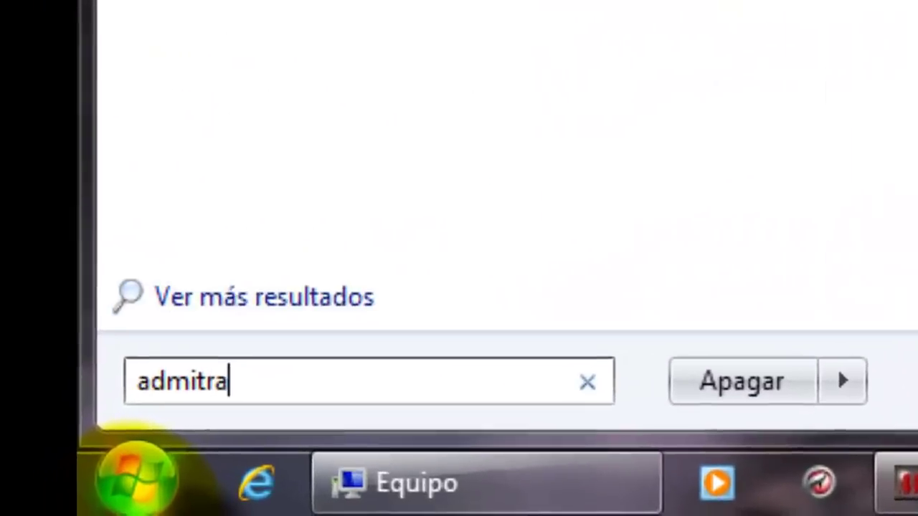
type("cion de")
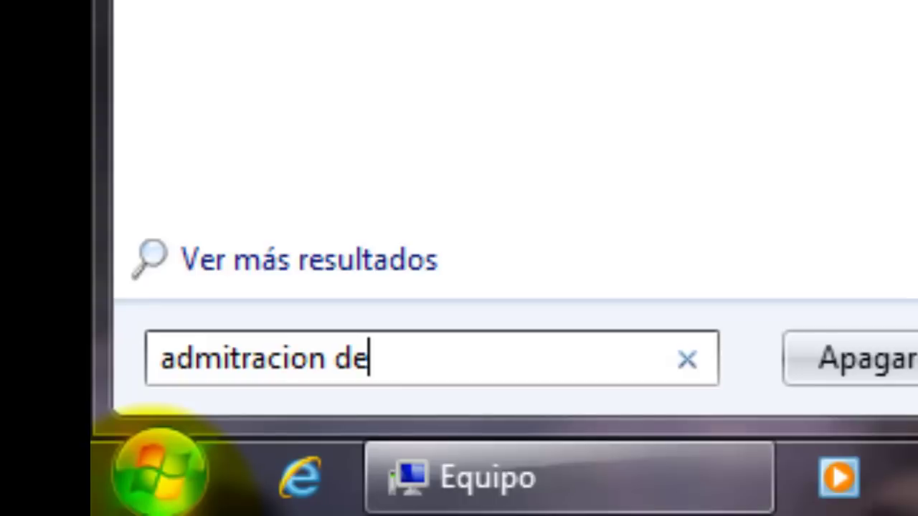
key("BackSpace")
key("BackSpace")
key("BackSpace")
key("BackSpace")
key("BackSpace")
key("BackSpace")
key("BackSpace")
key("BackSpace")
key("BackSpace")
key("BackSpace")
key("BackSpace")
key("BackSpace")
key("BackSpace")
type("dm")
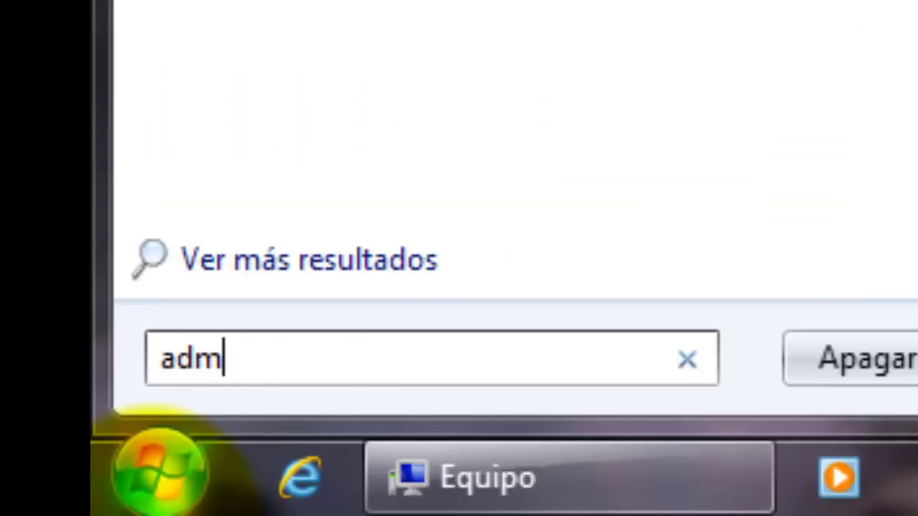
type("inistrac")
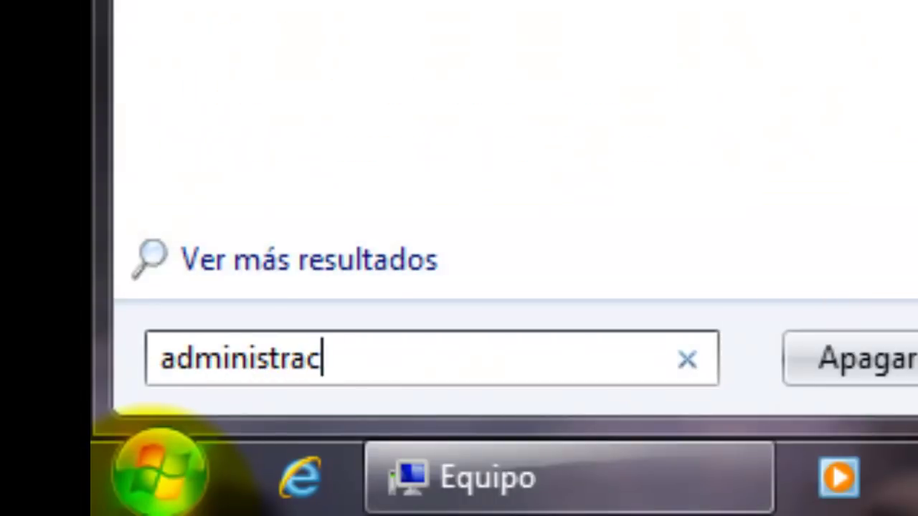
type("ion de disc")
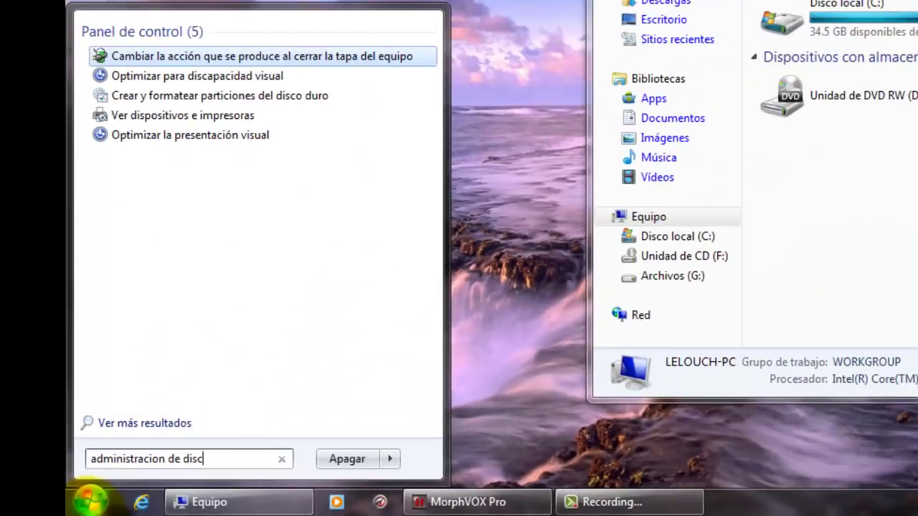
type("o")
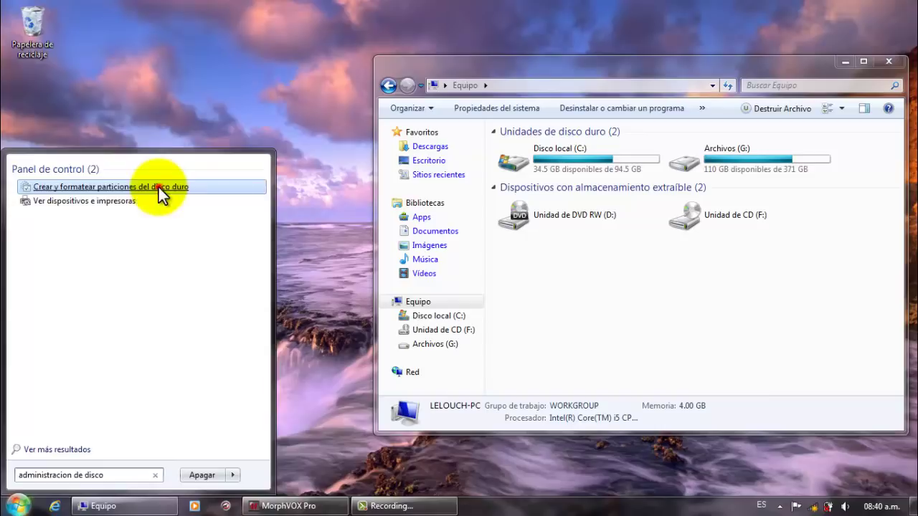
left_click(159, 189)
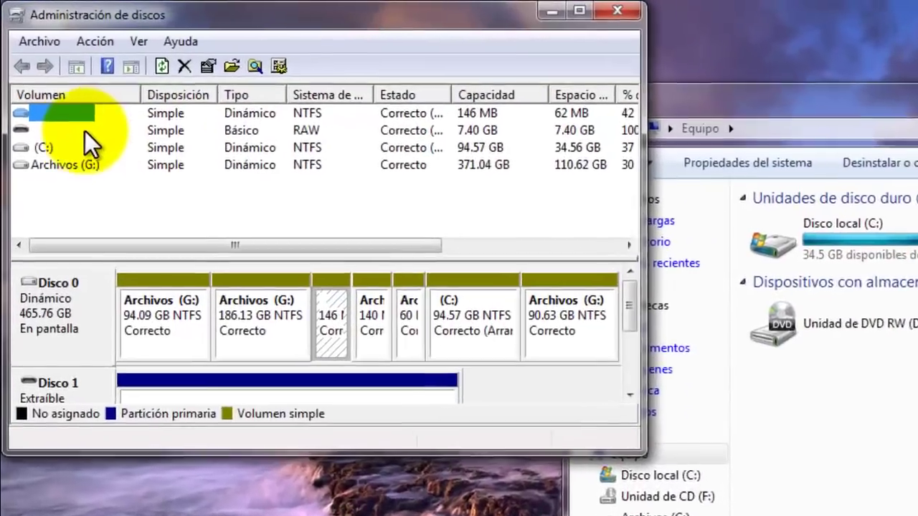
- Compare the unnamed RAW volume in Administración de discos with the drives in the Equipo window, refreshing the Equipo view
left_click(74, 130)
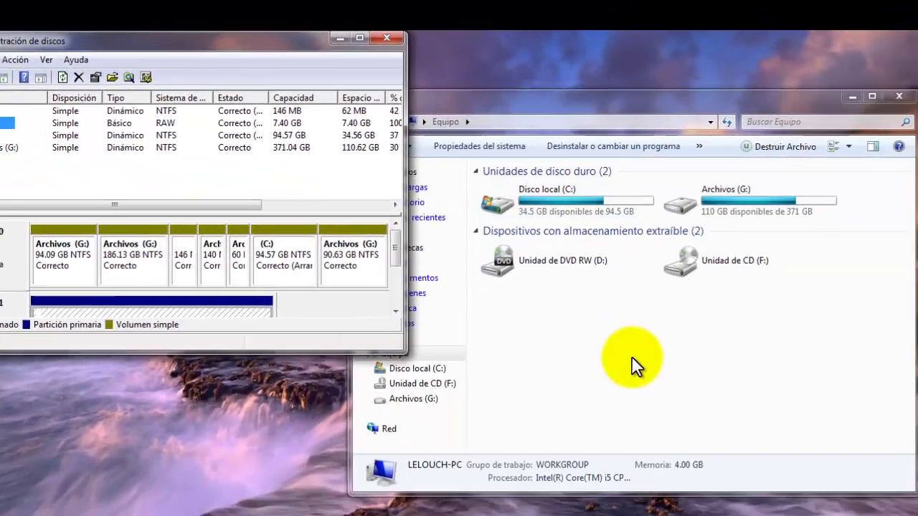
left_click(631, 356)
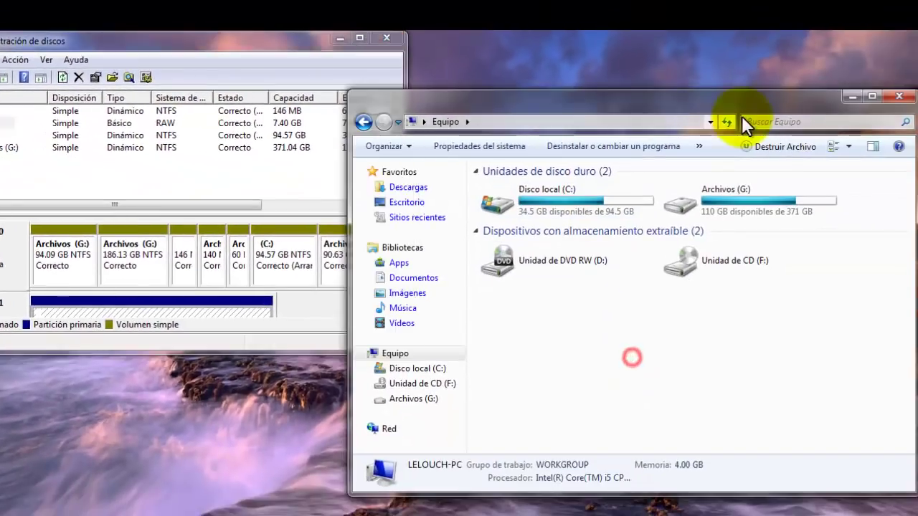
left_click(727, 122)
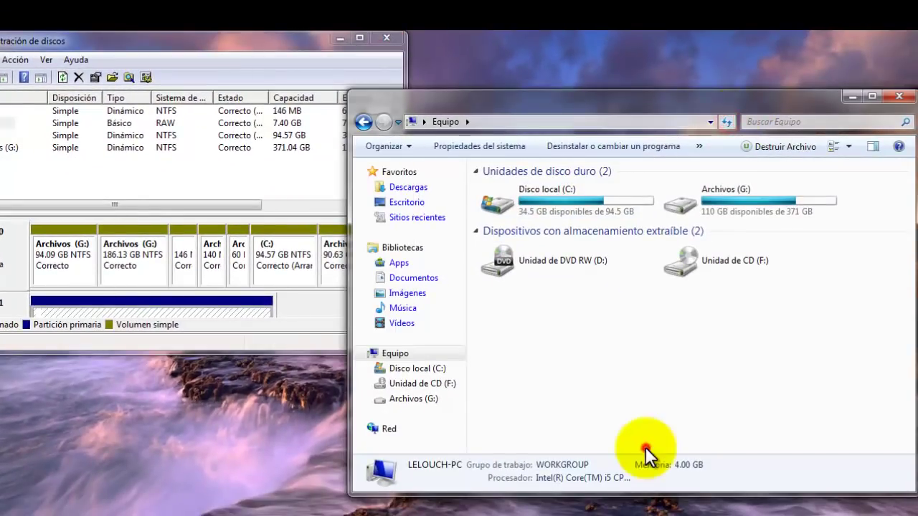
left_click(615, 348)
left_click(115, 162)
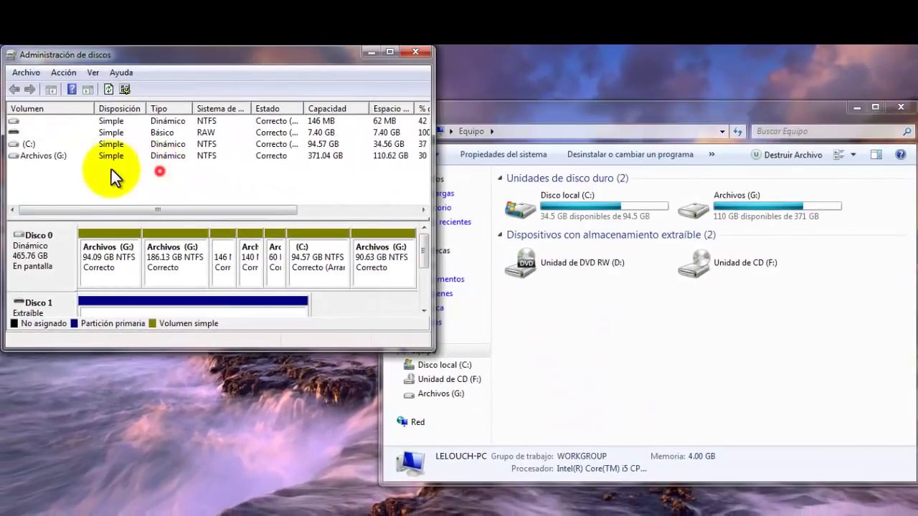
left_click(203, 132)
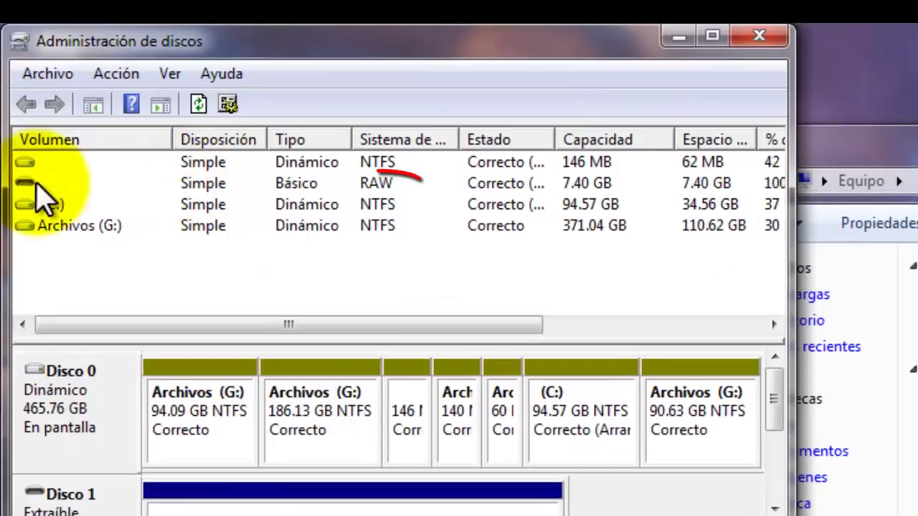
- Start formatting the unnamed 7.40 GB RAW volume and accept the loss of all data on the active partition
left_click(26, 184)
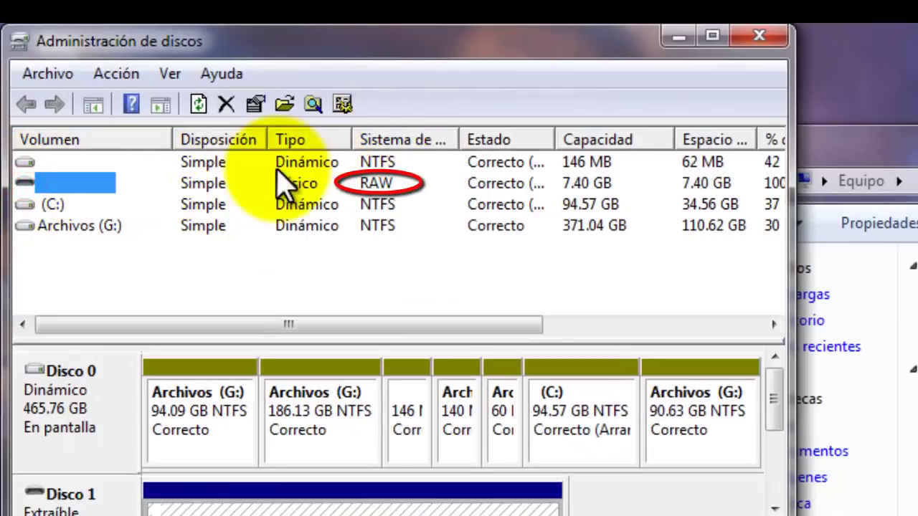
right_click(85, 185)
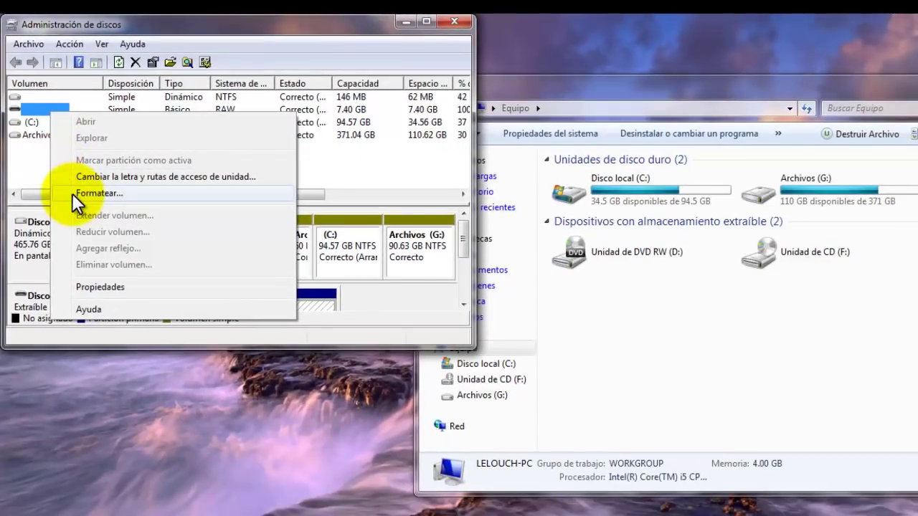
left_click(99, 193)
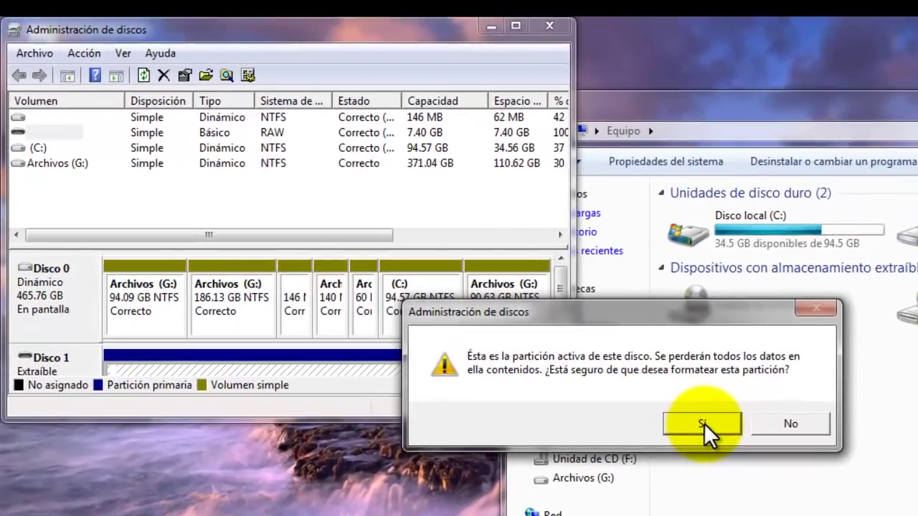
left_click(703, 423)
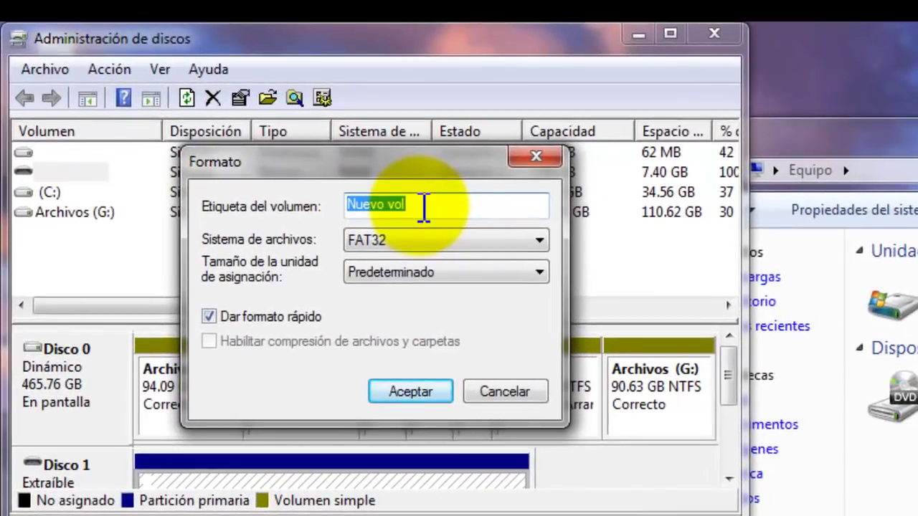
- Set the volume label to "Tutorial" and the file system to NTFS for the format
type("Tutor")
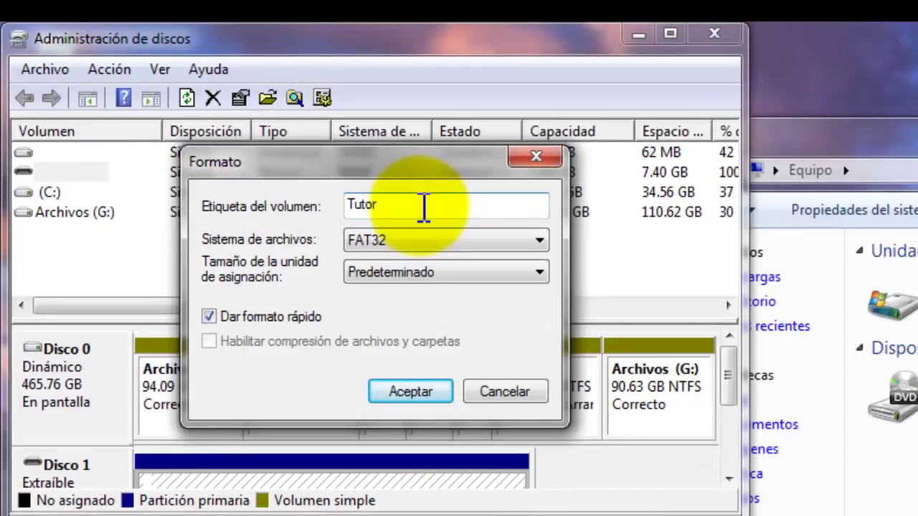
type("ial")
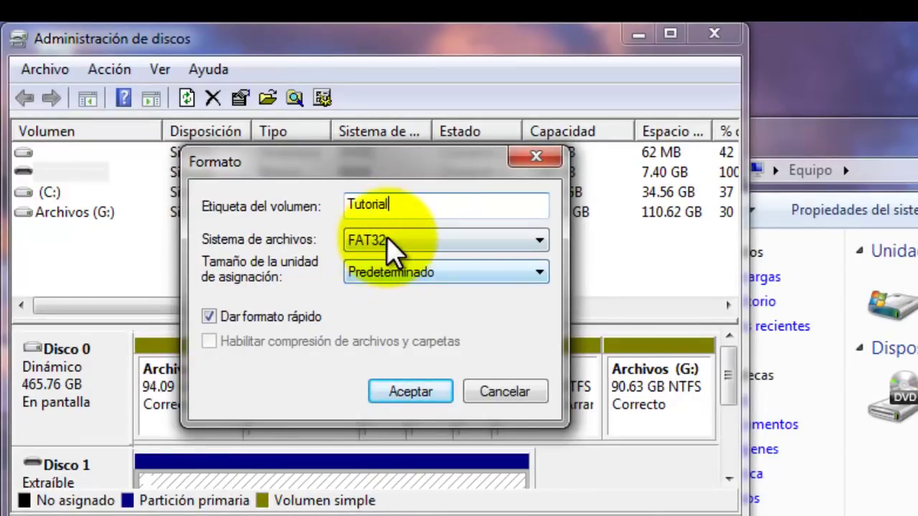
left_click(391, 241)
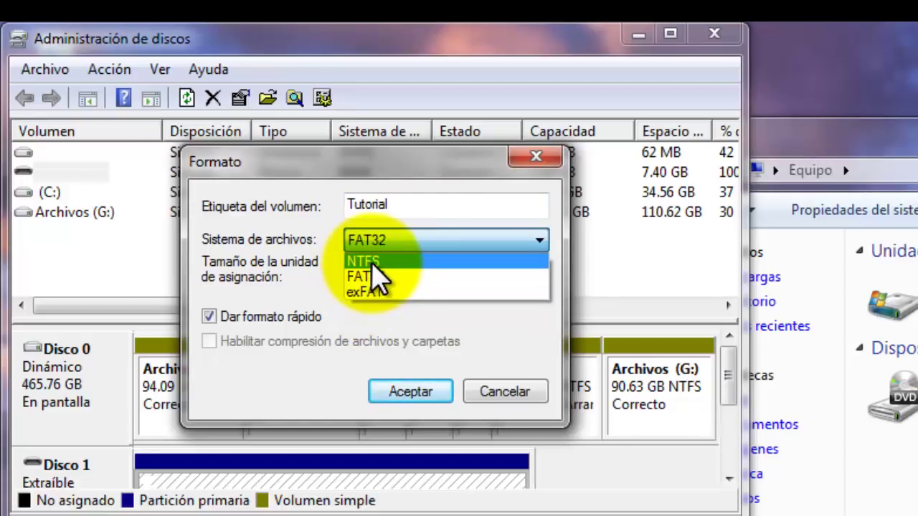
left_click(370, 262)
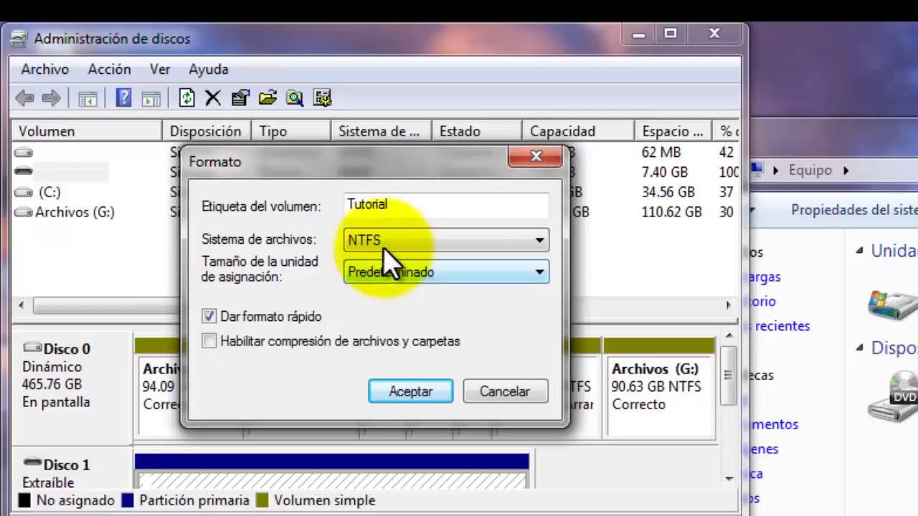
- Switch the file system to FAT32 and set it back to NTFS
left_click(388, 247)
left_click(387, 276)
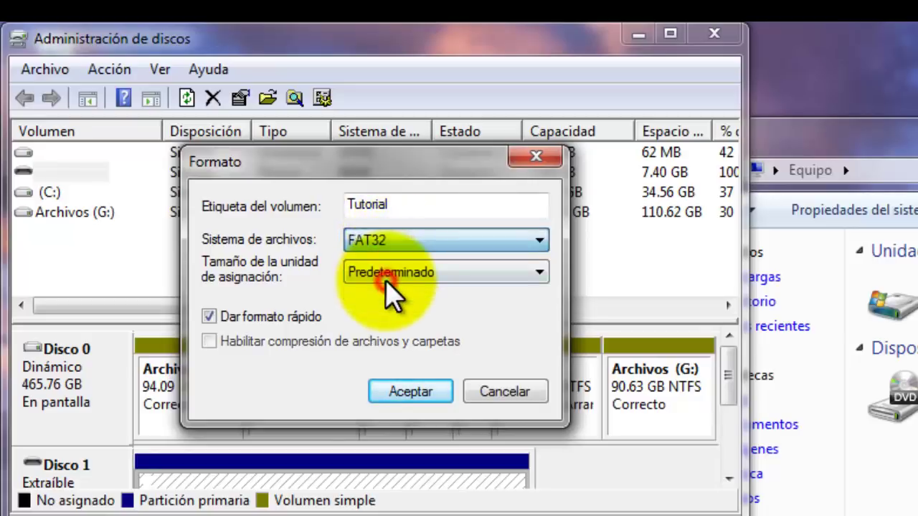
left_click(402, 246)
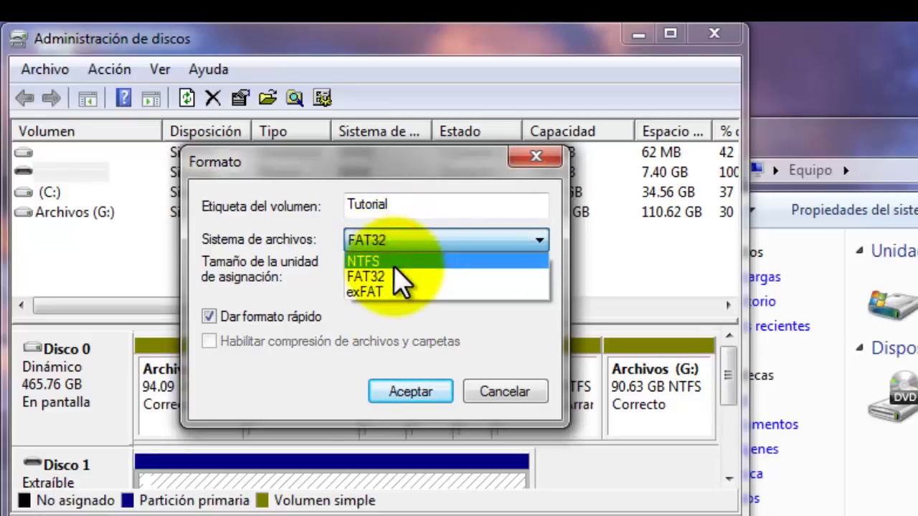
left_click(395, 261)
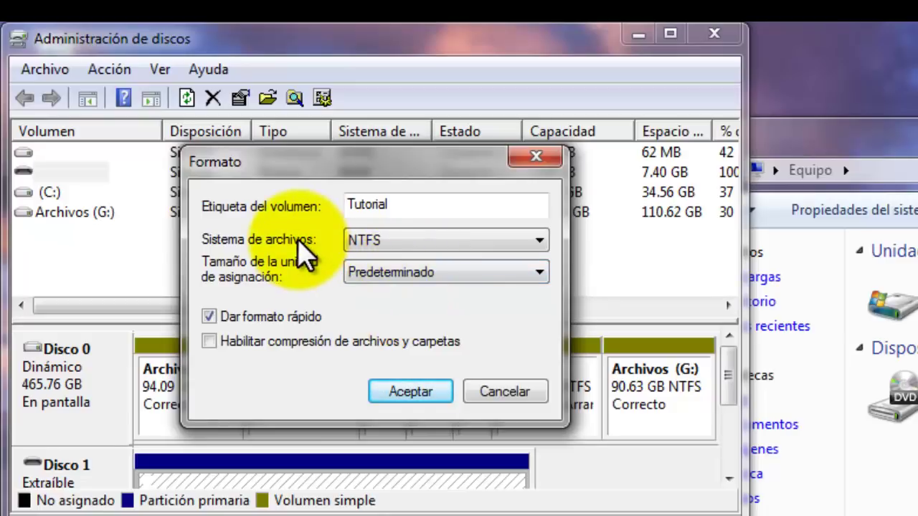
- Review the available allocation unit sizes, keeping Predeterminado selected
left_click(362, 276)
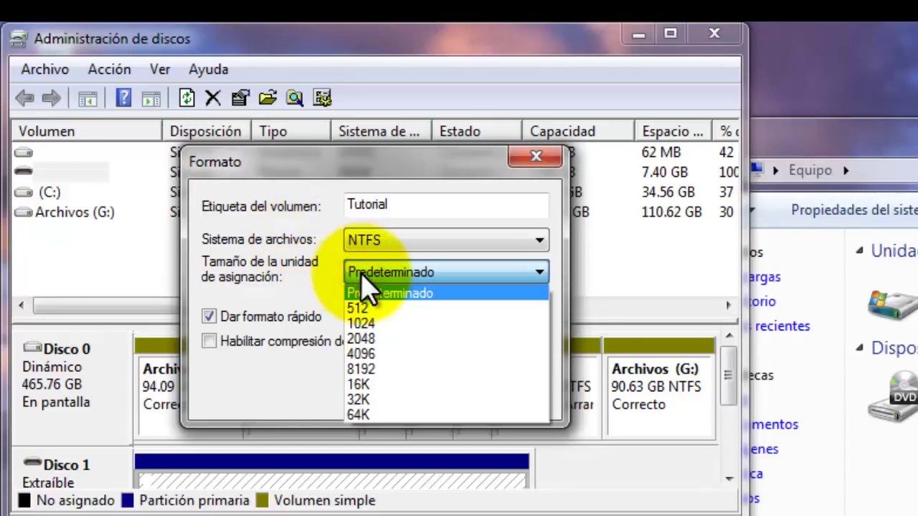
left_click(363, 278)
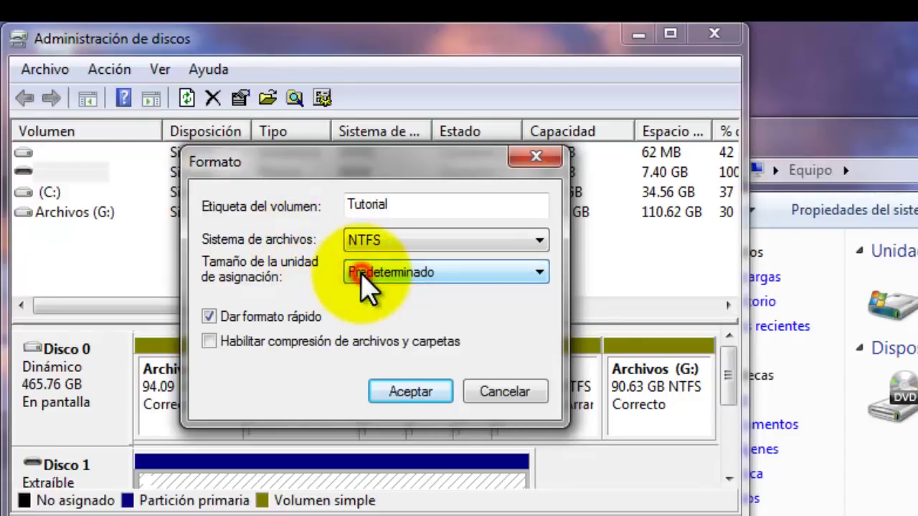
- Enable quick format and file and folder compression, and run the format, accepting the erasure of all data on the volume
left_click(209, 317)
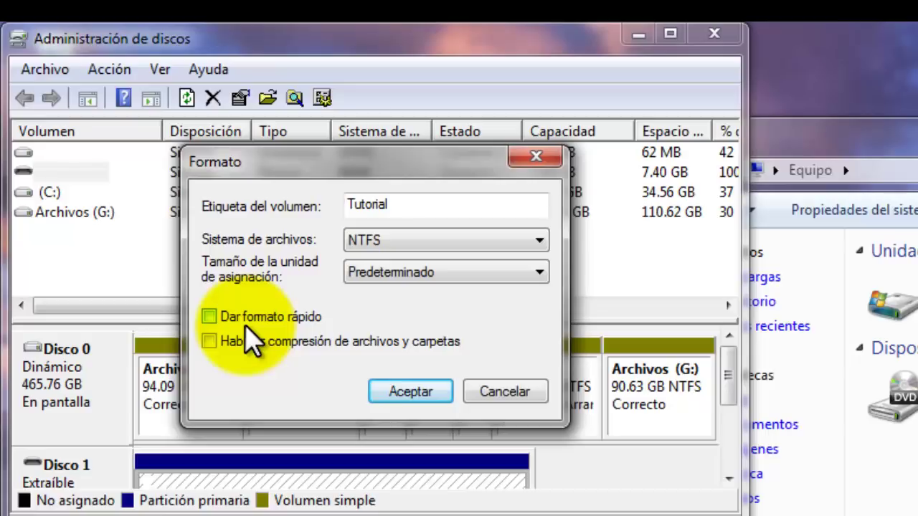
left_click(210, 317)
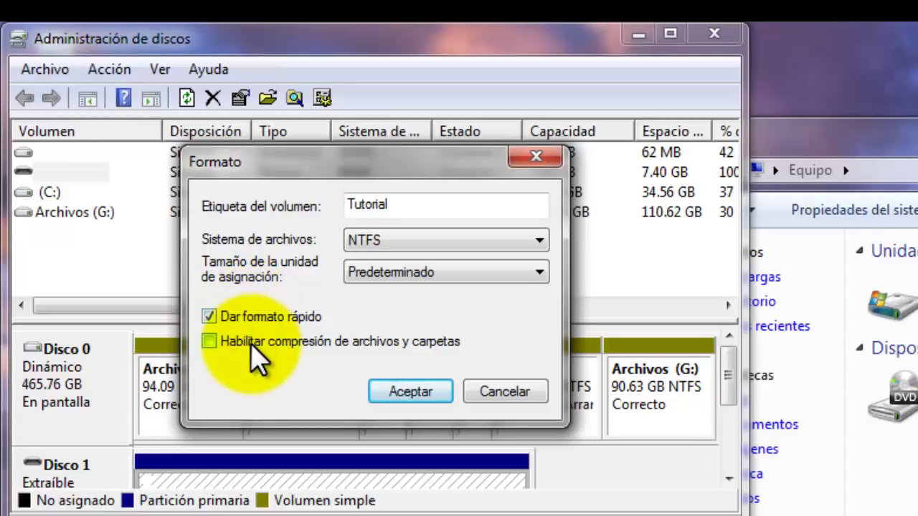
left_click(212, 343)
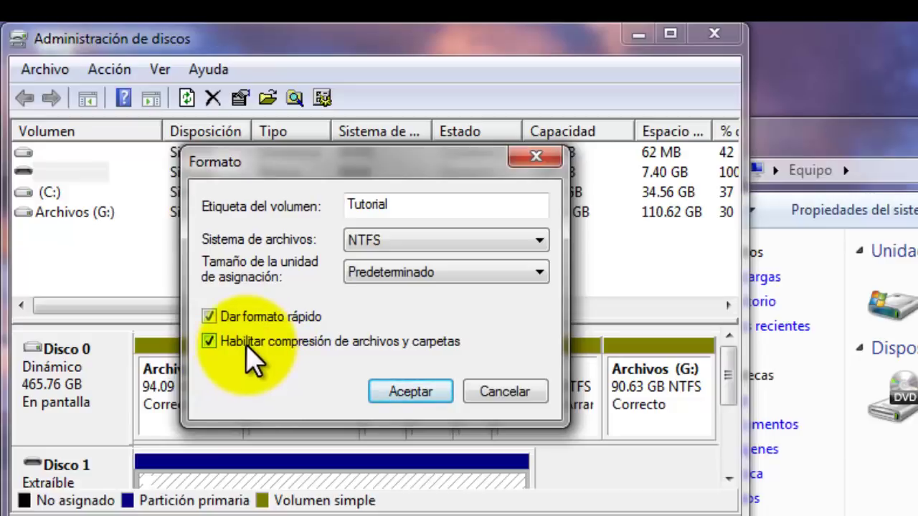
left_click(209, 341)
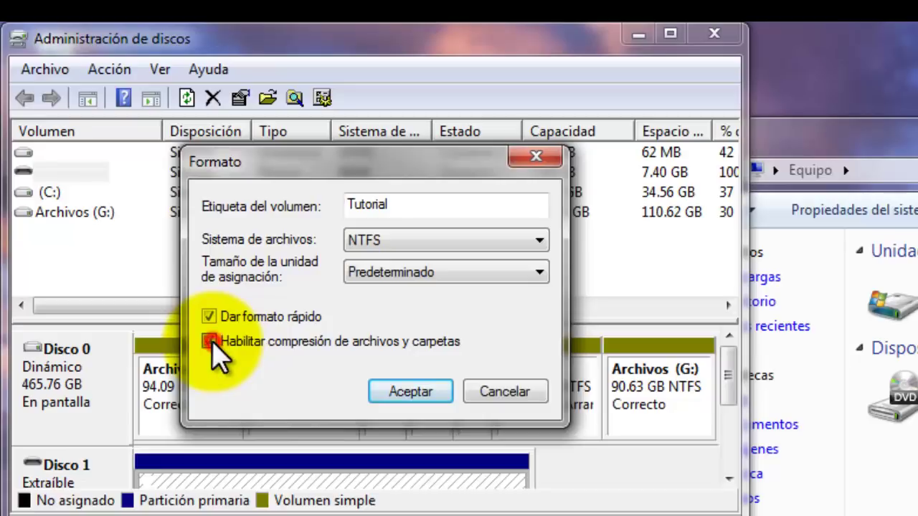
left_click(210, 342)
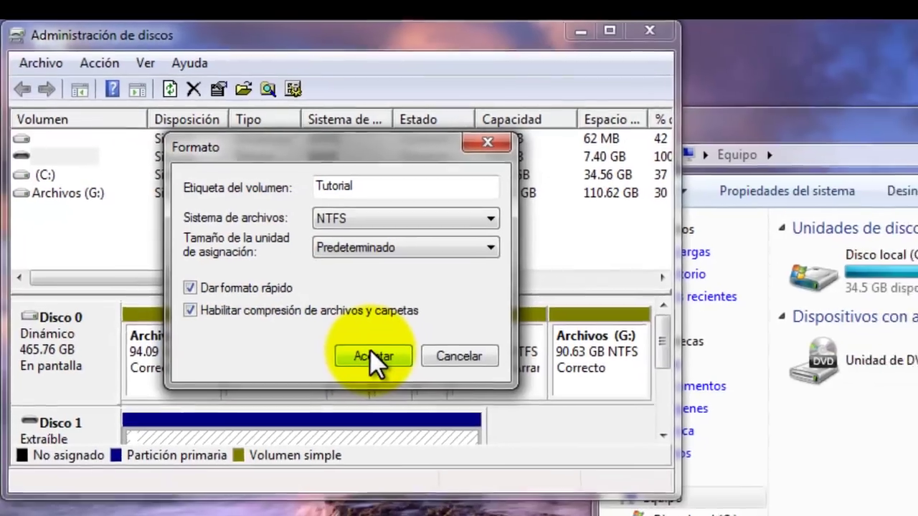
left_click(410, 392)
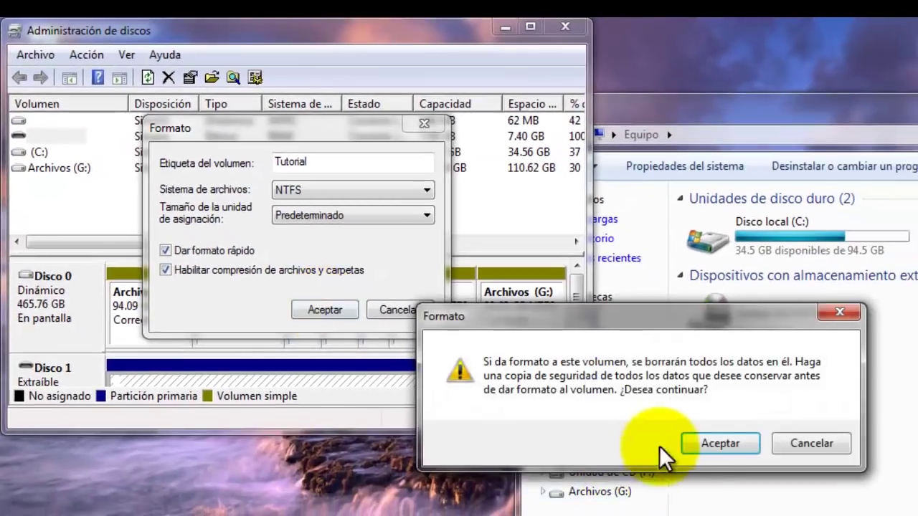
left_click(712, 442)
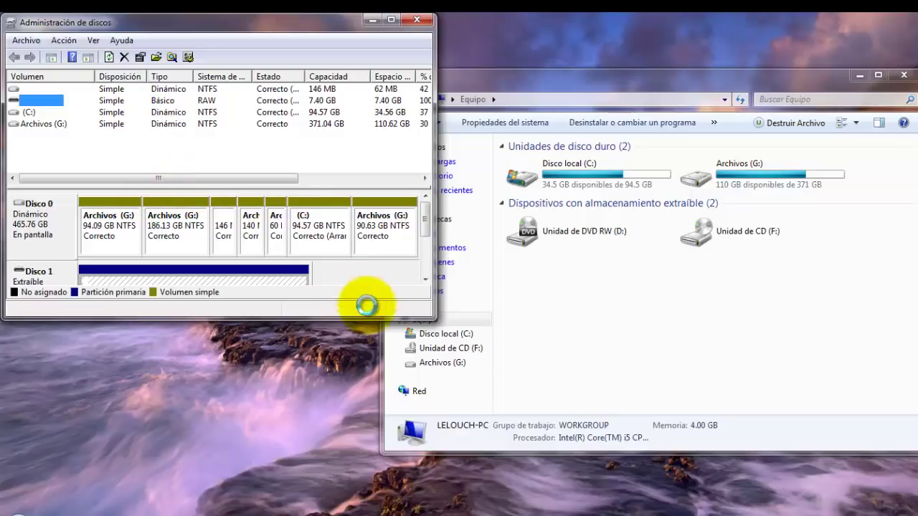
left_click(547, 347)
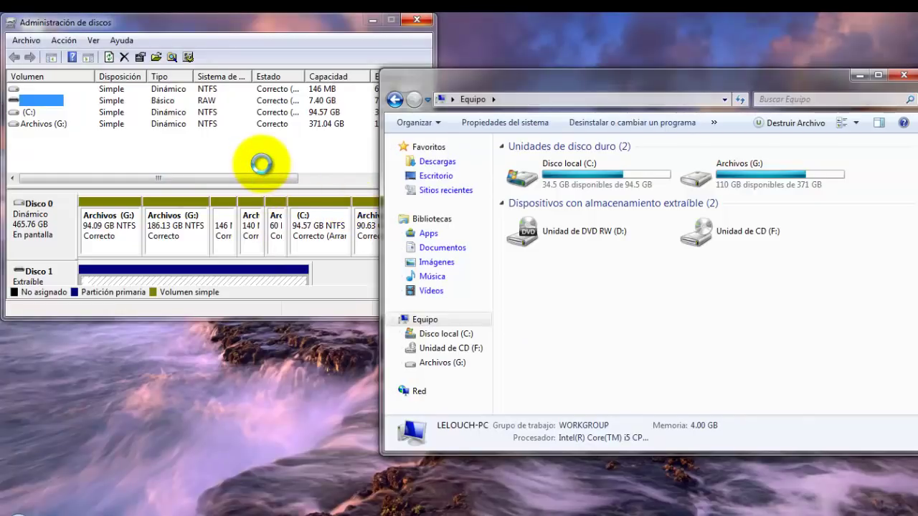
left_click(261, 165)
left_click(531, 298)
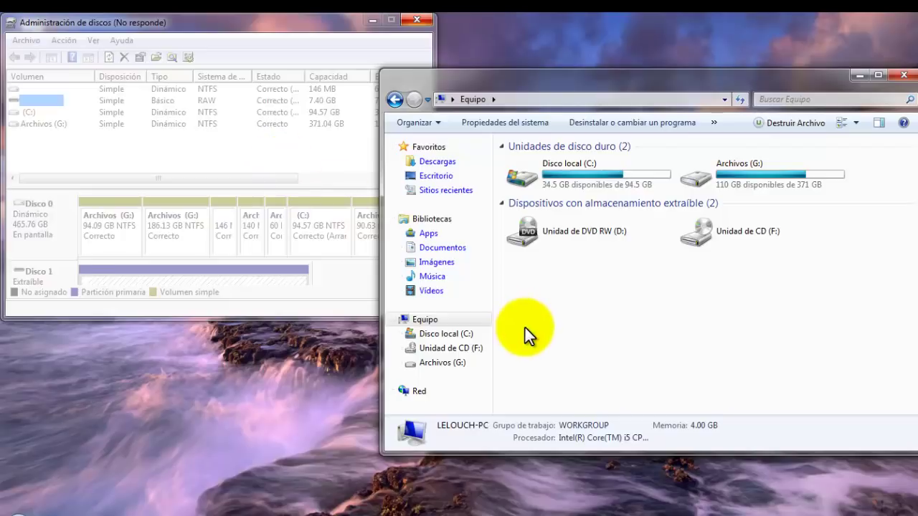
left_click(276, 155)
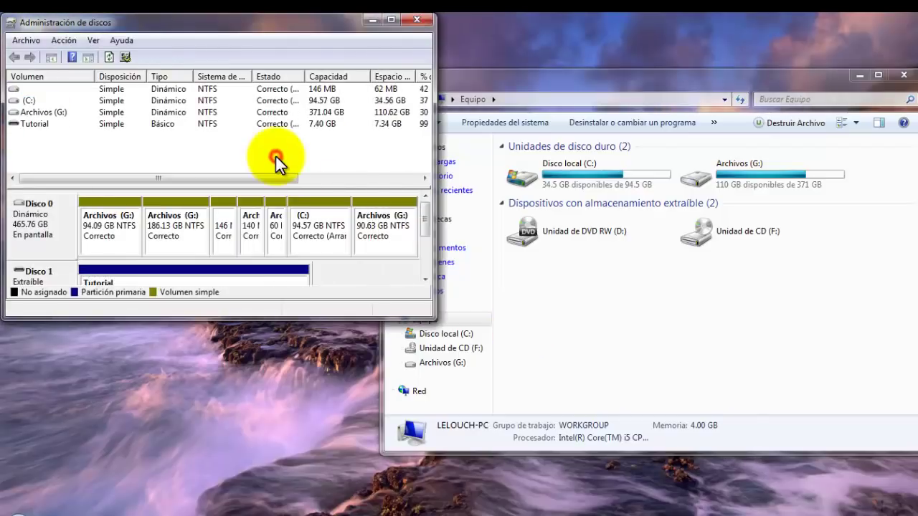
- Refresh the Equipo window and compare its drives with the volumes in Disk Management to look for the Tutorial drive
left_click(621, 304)
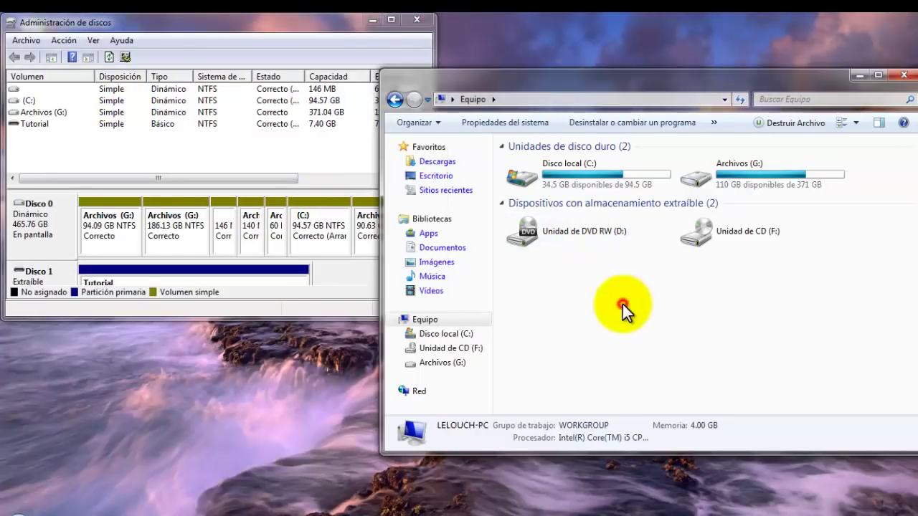
left_click(739, 96)
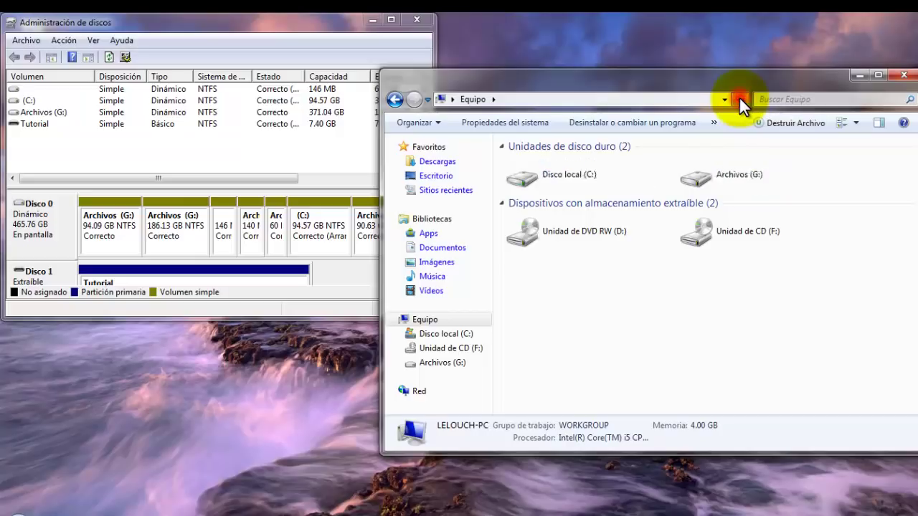
left_click(673, 307)
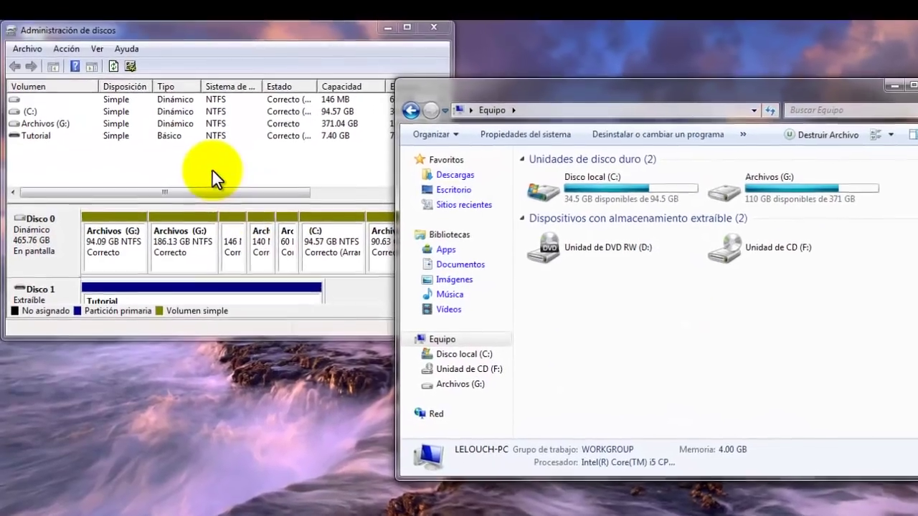
left_click(212, 170)
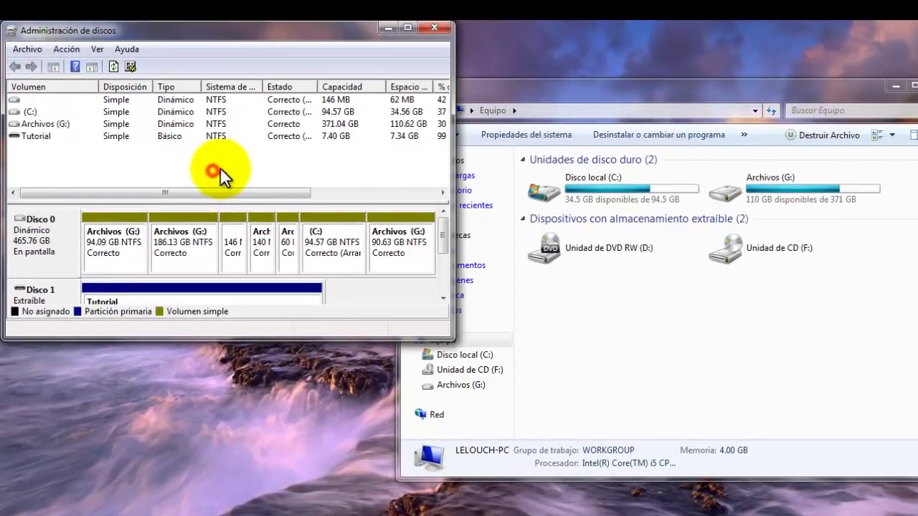
left_click(704, 346)
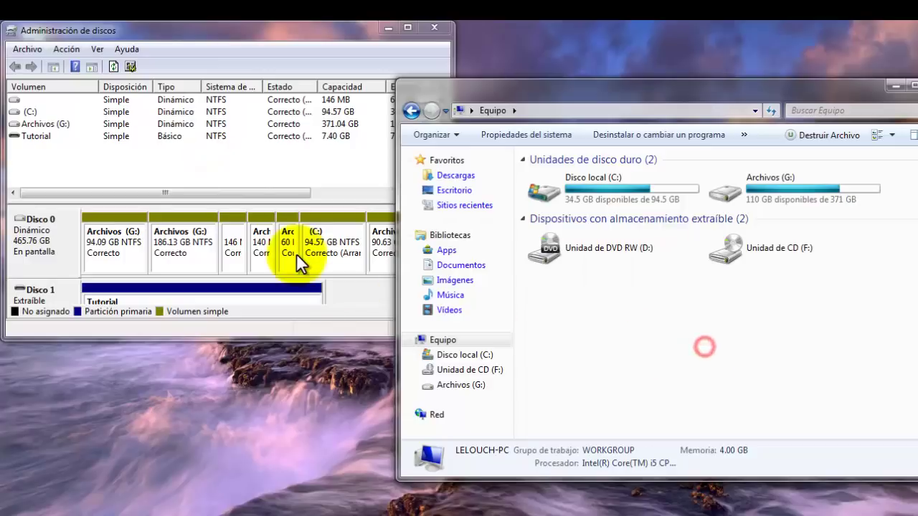
- Assign drive letter Z to the Tutorial volume and dismiss the AutoPlay window
left_click(39, 153)
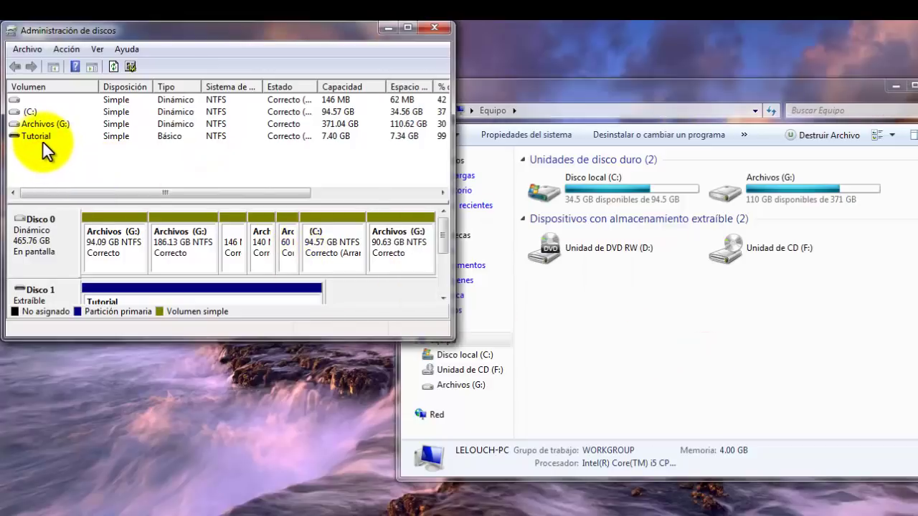
left_click(40, 137)
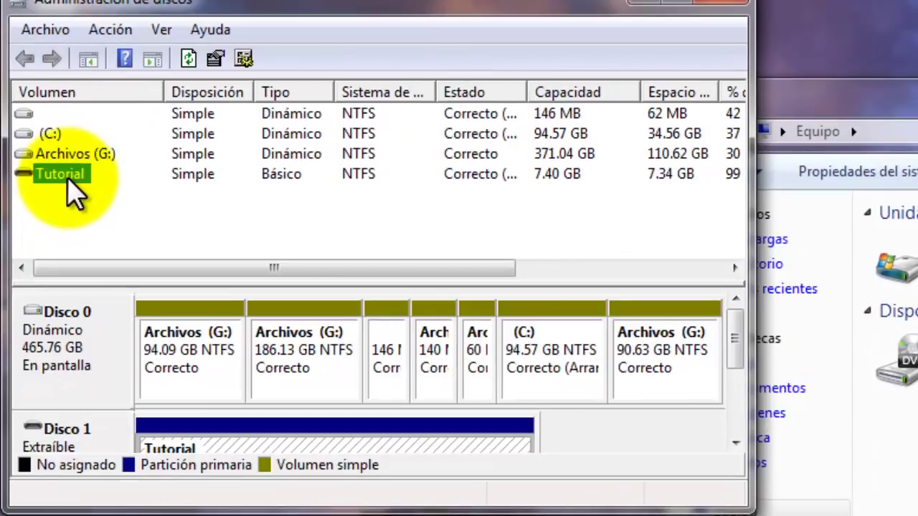
right_click(70, 183)
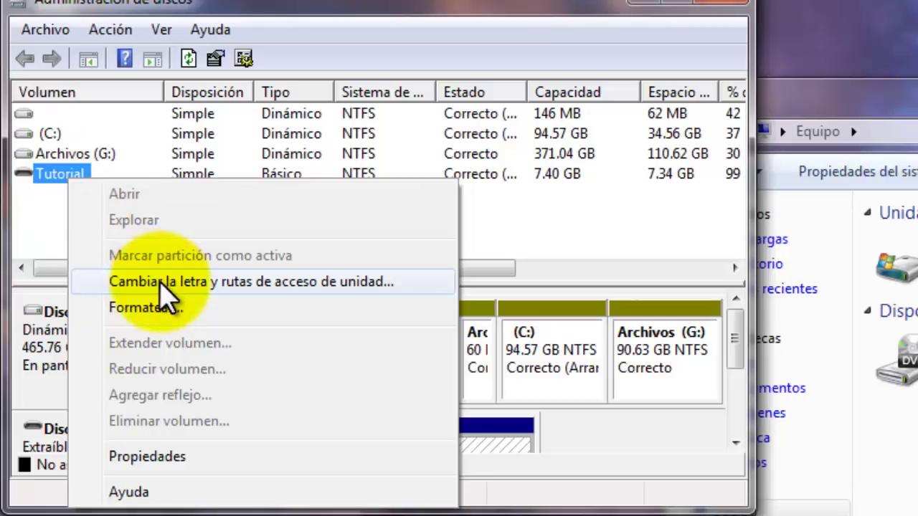
left_click(250, 281)
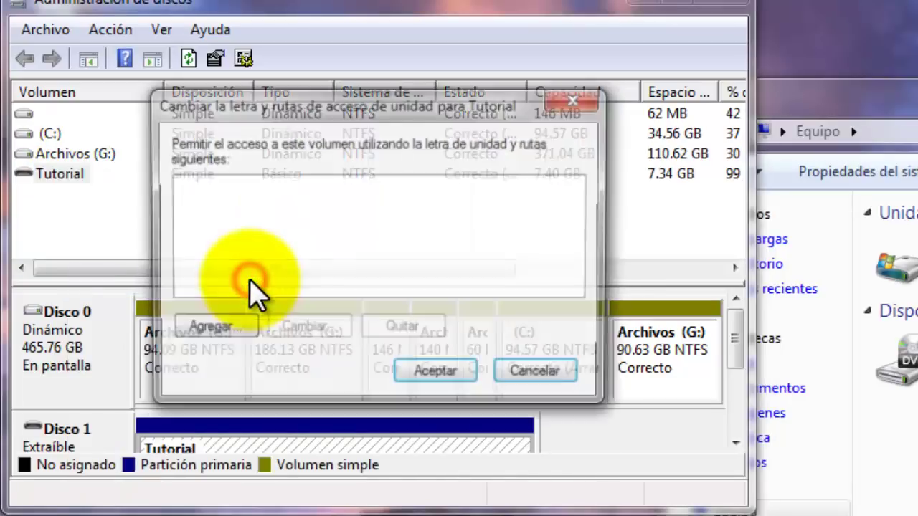
left_click(219, 331)
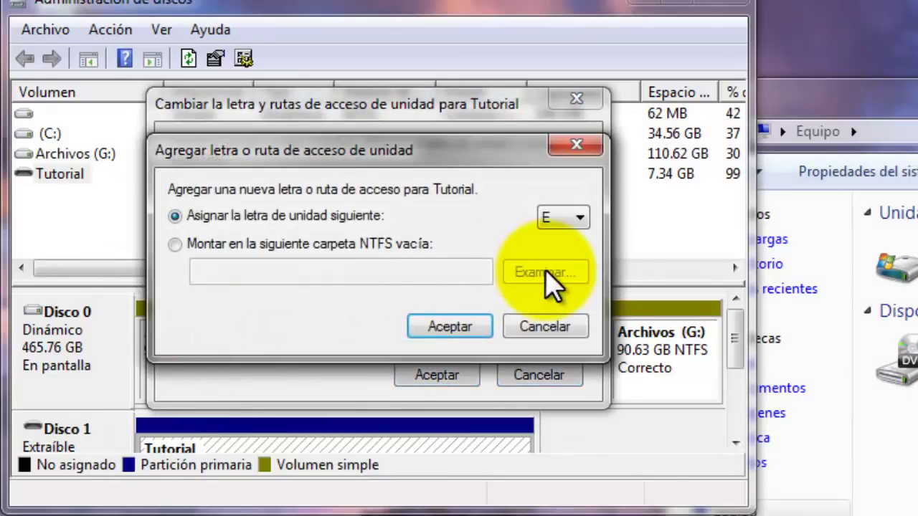
left_click(548, 223)
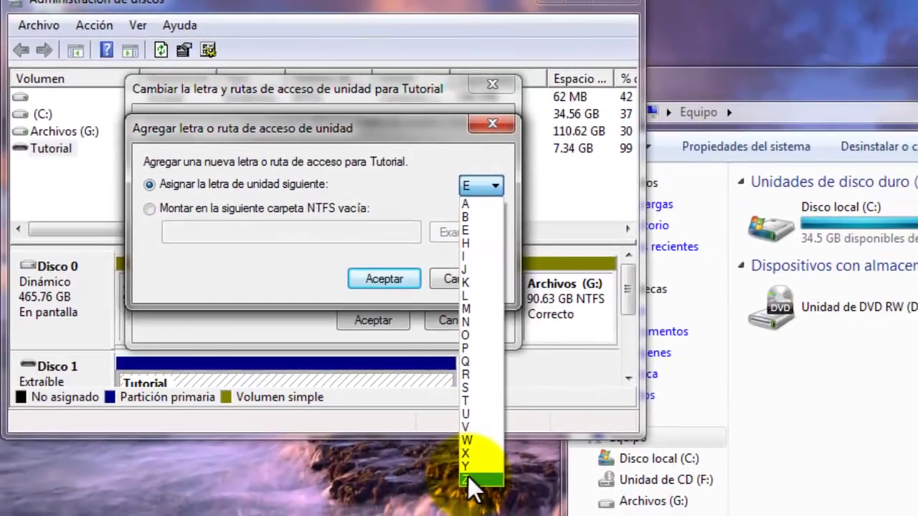
left_click(468, 479)
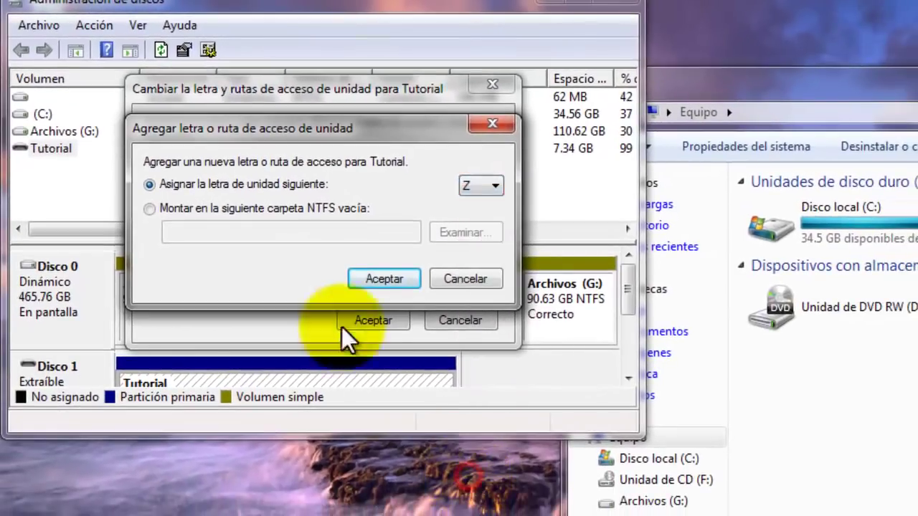
left_click(380, 280)
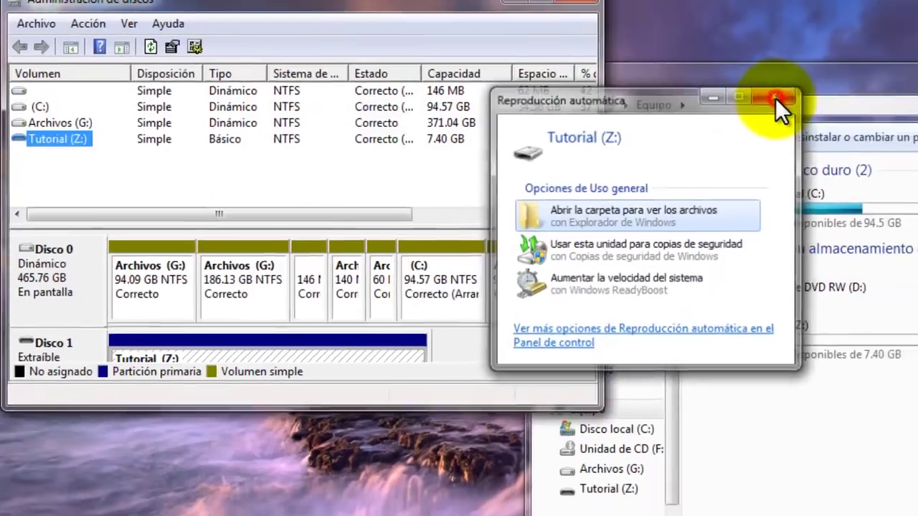
left_click(828, 105)
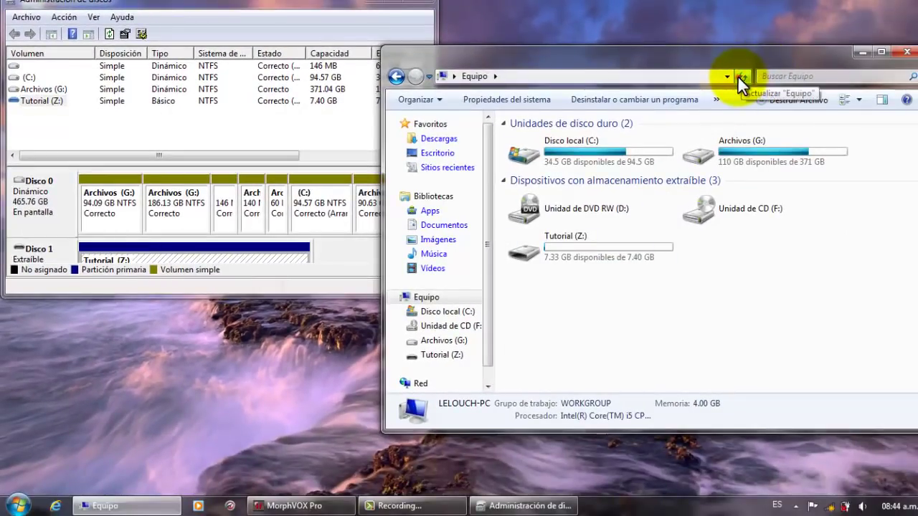
- Refresh Equipo, open the Tutorial (Z:) drive to check its contents, and return to the refreshed drive overview
left_click(739, 76)
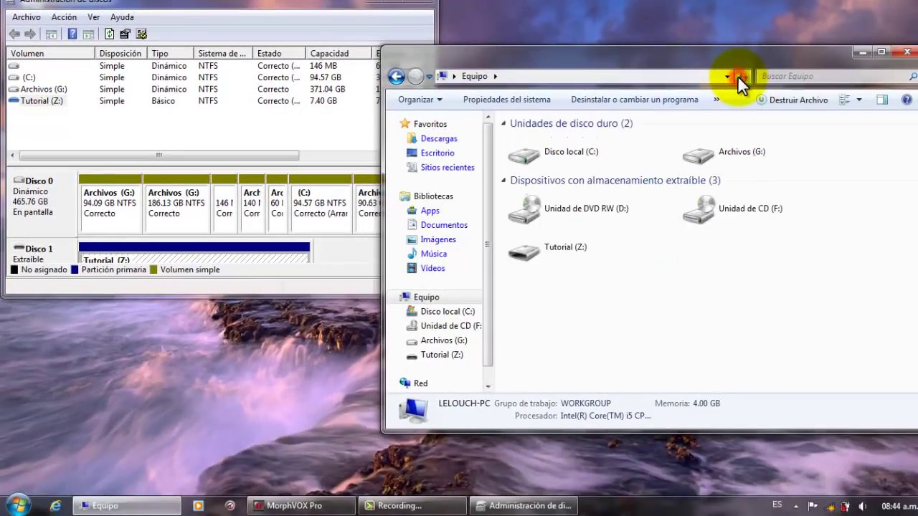
double_click(583, 261)
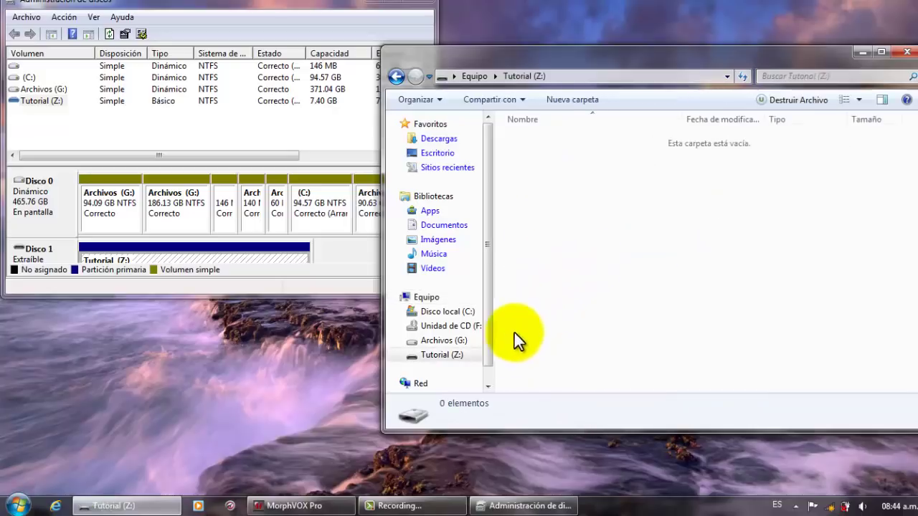
left_click(444, 301)
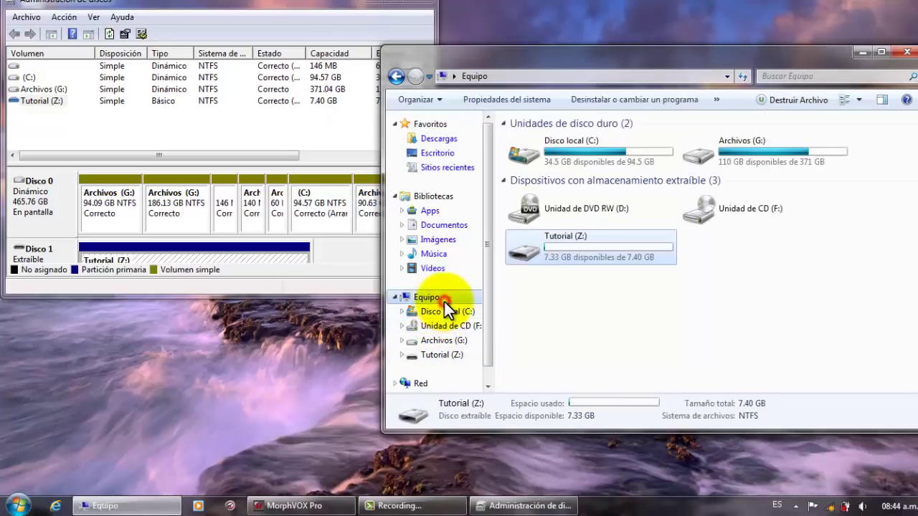
left_click(622, 302)
left_click(743, 73)
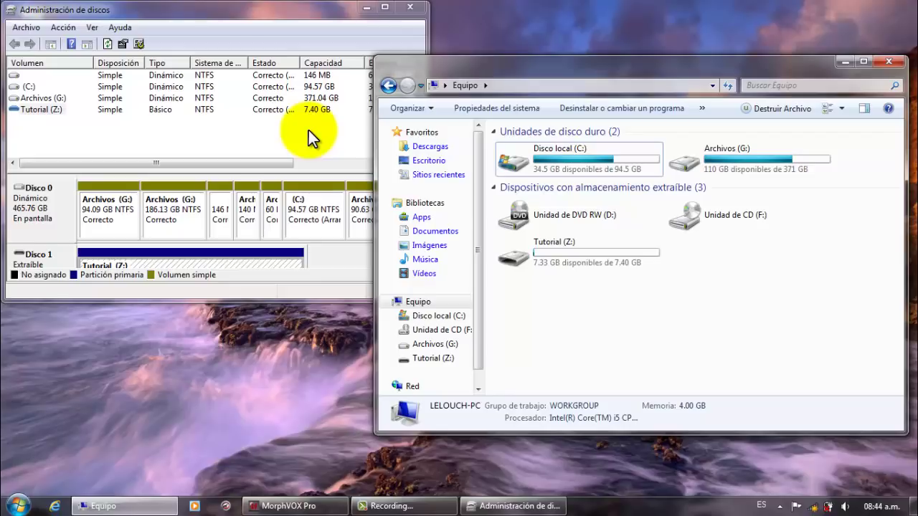
left_click(260, 133)
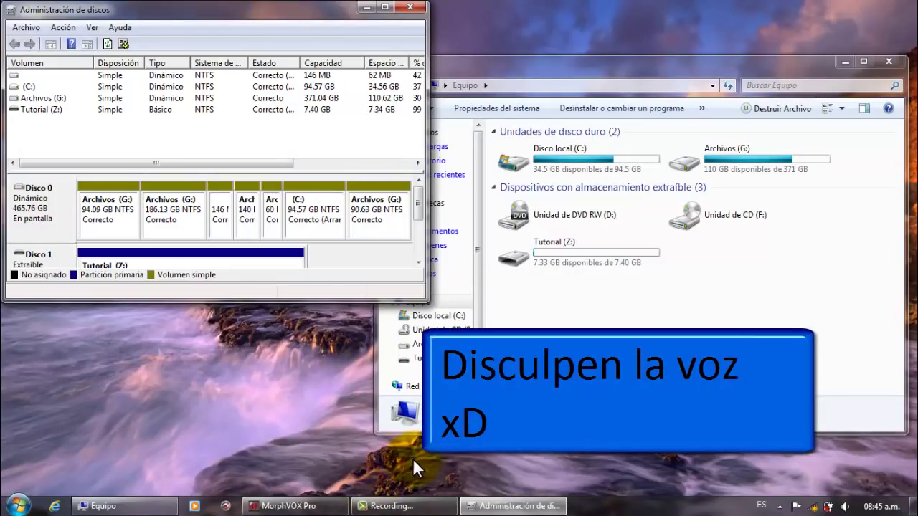
left_click(398, 506)
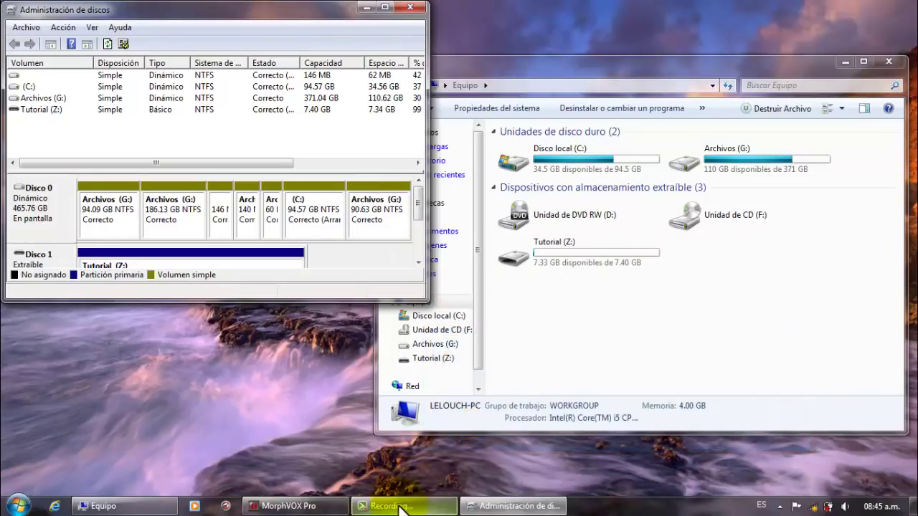